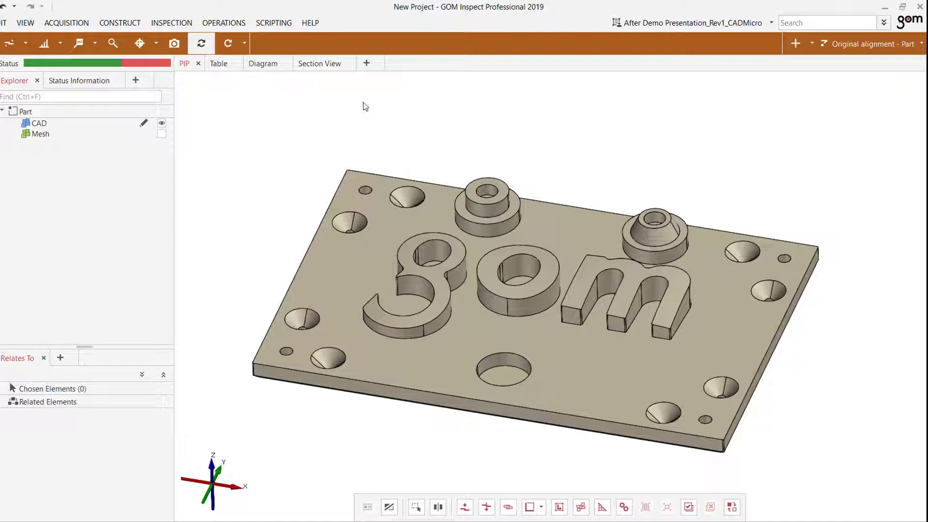
- Hide the CAD body and show the scanned mesh of the part instead
left_click(110, 124)
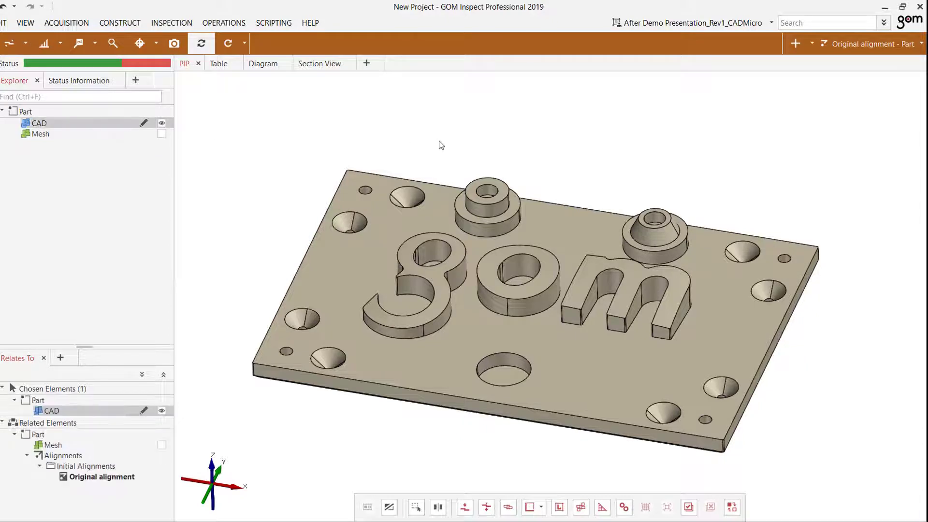
left_click(161, 123)
left_click(162, 132)
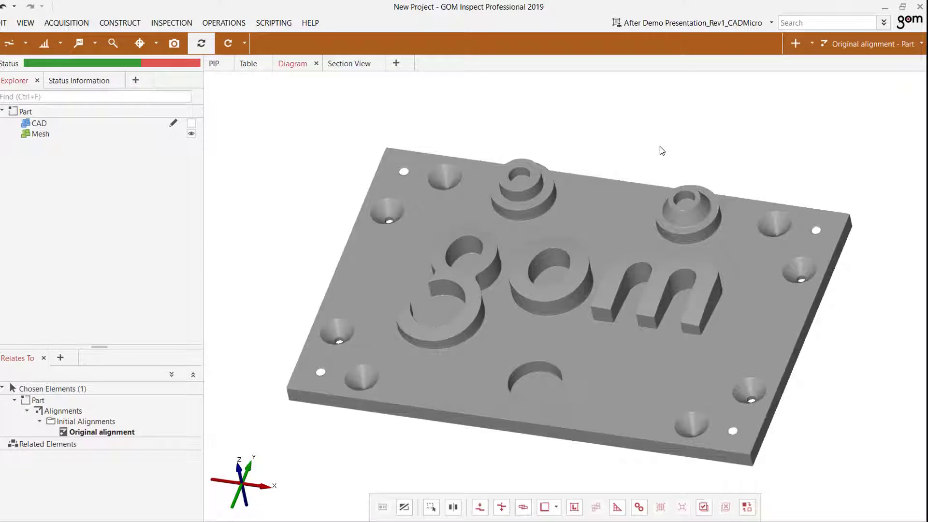
- Start a prealignment as the initial alignment of the part, keeping the search time at Short
left_click(796, 44)
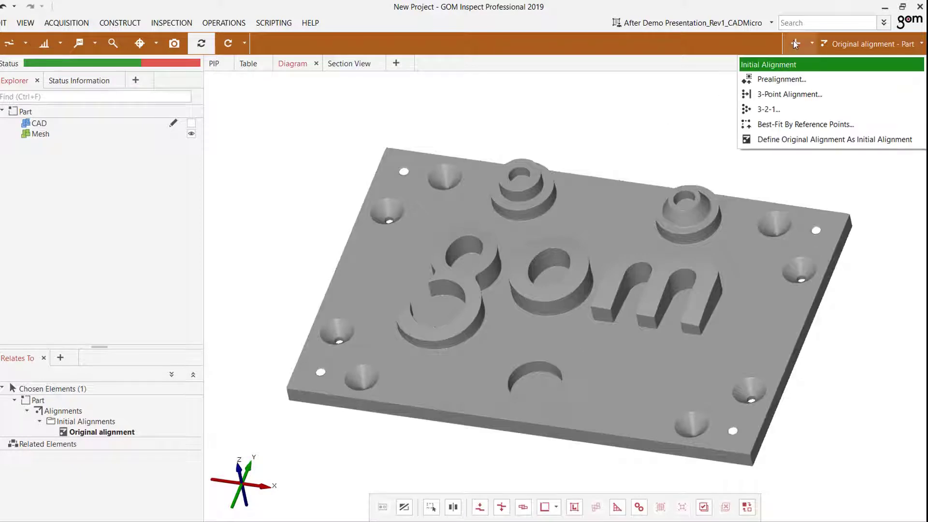
left_click(816, 79)
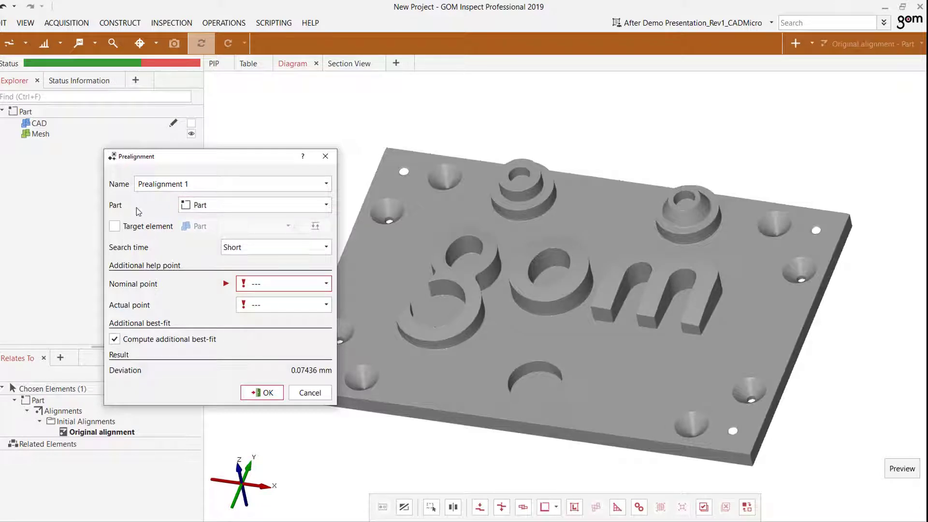
left_click(226, 208)
left_click(220, 218)
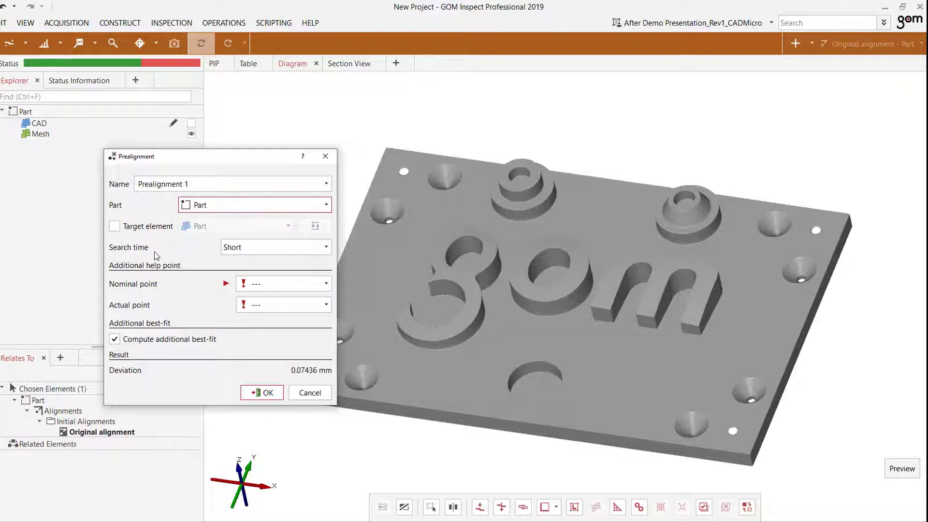
left_click(243, 254)
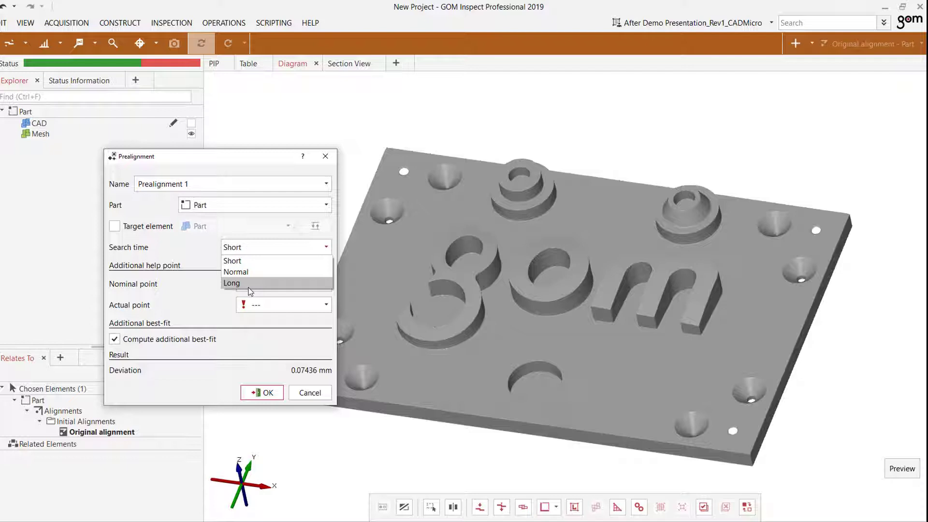
left_click(177, 265)
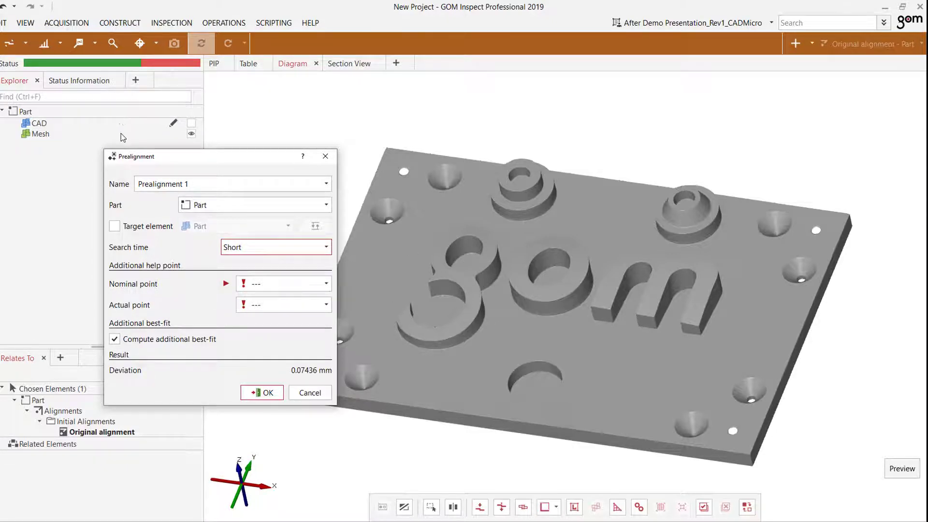
- Display the CAD body and pick the top corner of the plate nearest the letter g as the nominal help point
left_click_drag(526, 314, 581, 273)
scroll(484, 362, "up", 10)
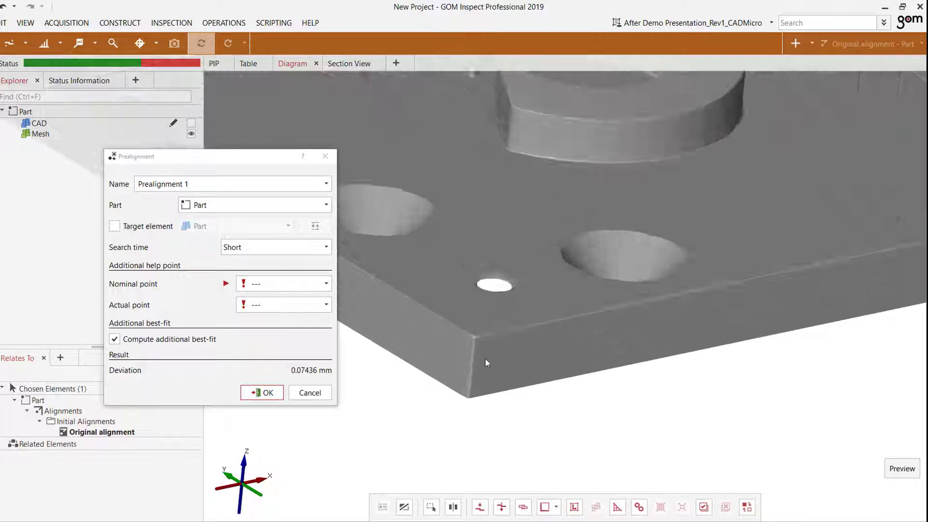
left_click(191, 124)
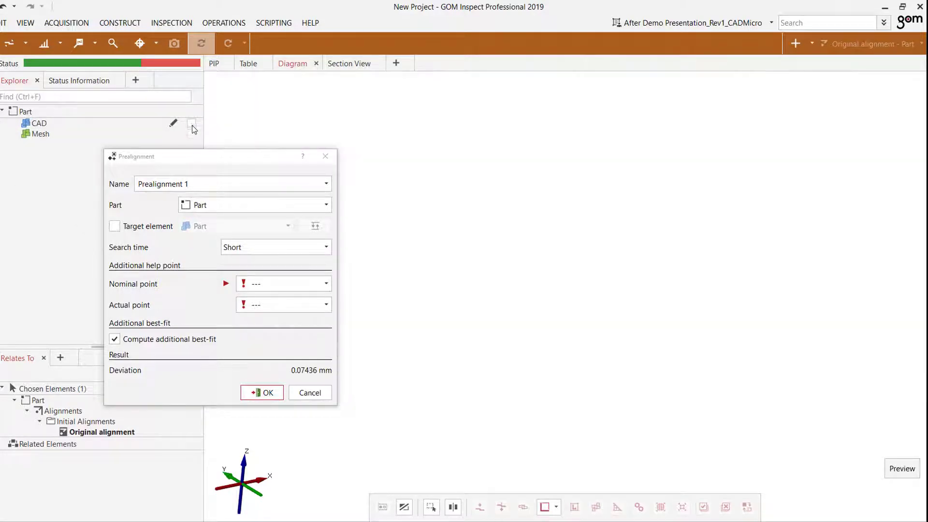
left_click_drag(501, 231, 498, 249)
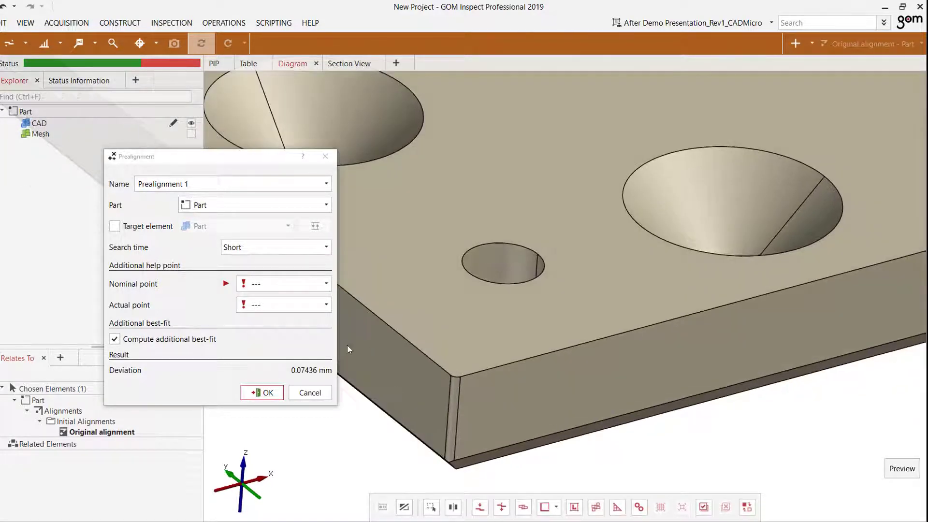
scroll(494, 376, "up", 2)
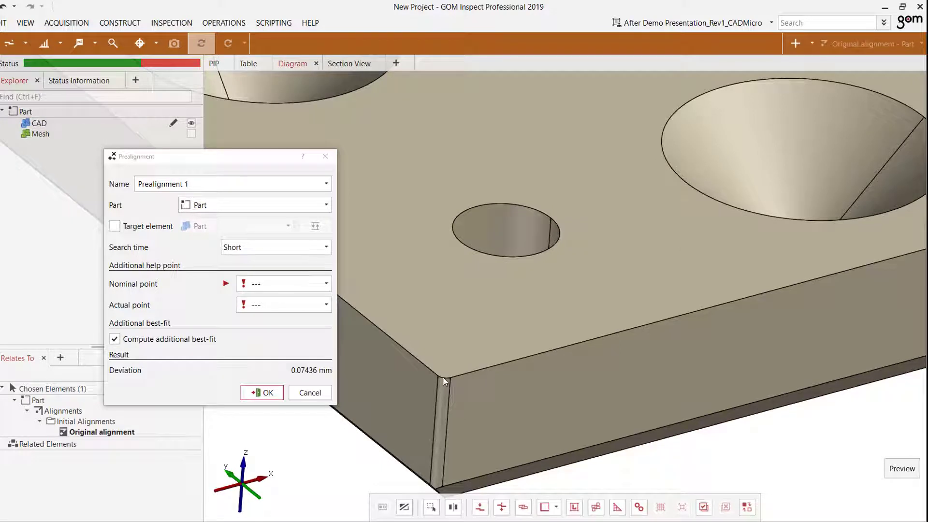
left_click(443, 377, "ctrl")
- Pick the same plate corner on the mesh as the actual help point and create the prealignment with the additional best-fit
left_click(192, 123)
left_click(192, 134)
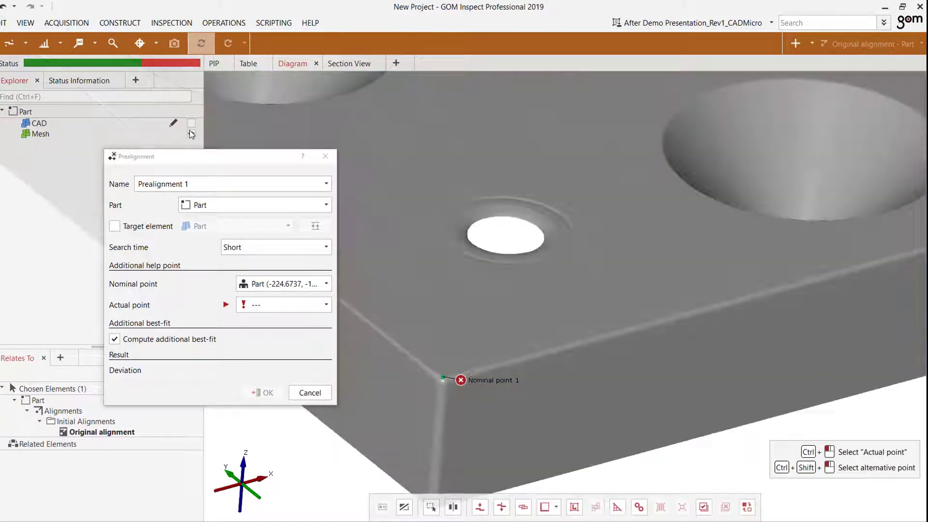
scroll(442, 382, "up", 3)
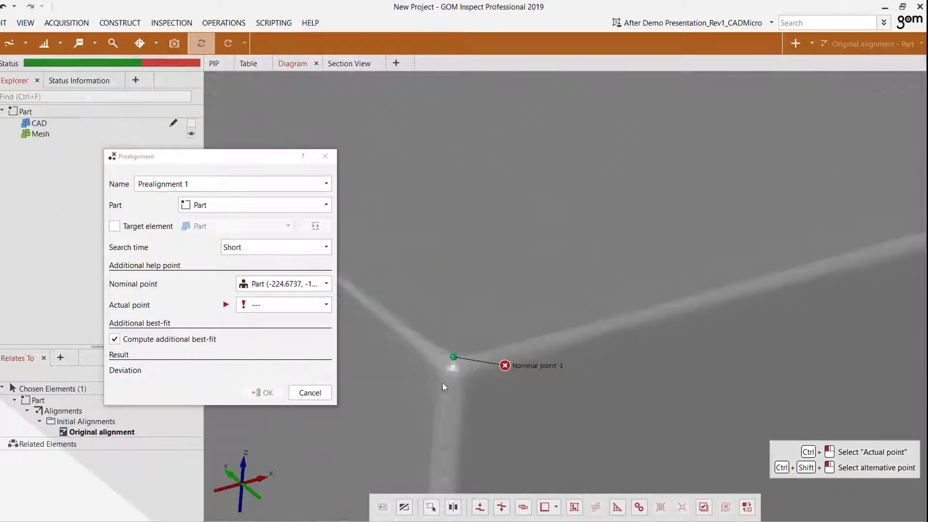
left_click(453, 360, "ctrl")
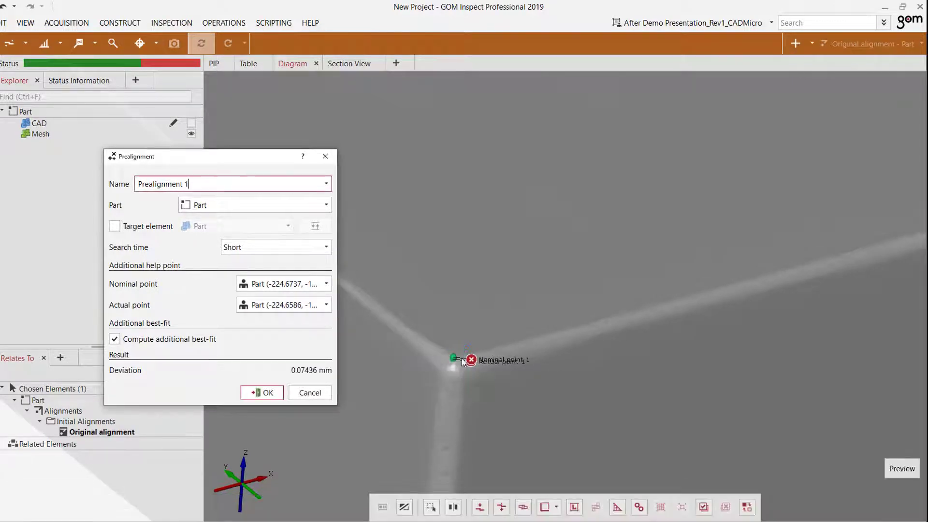
scroll(439, 351, "down", 6)
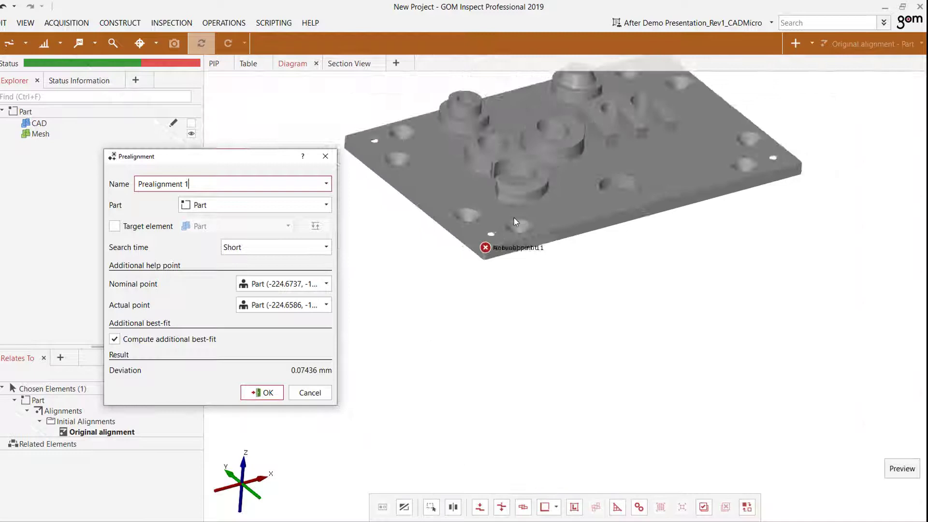
right_click_drag(515, 217, 489, 347)
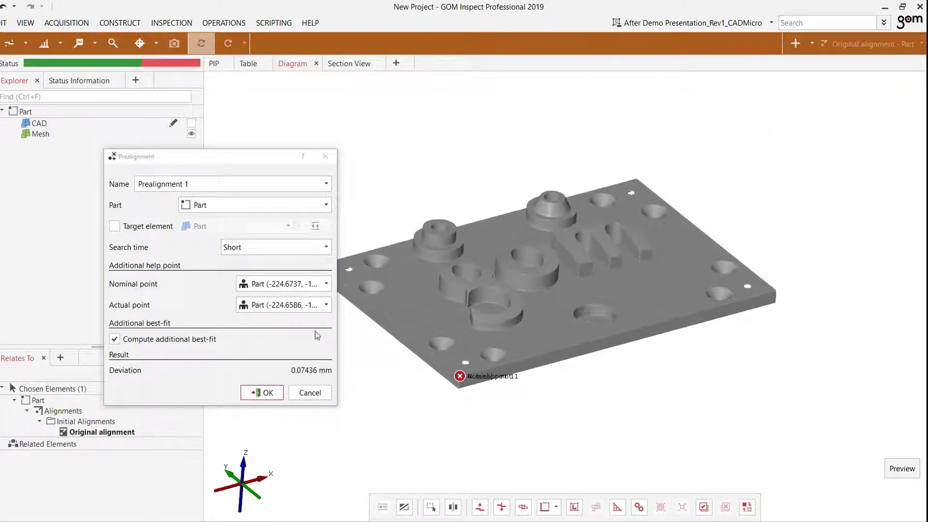
left_click(269, 393)
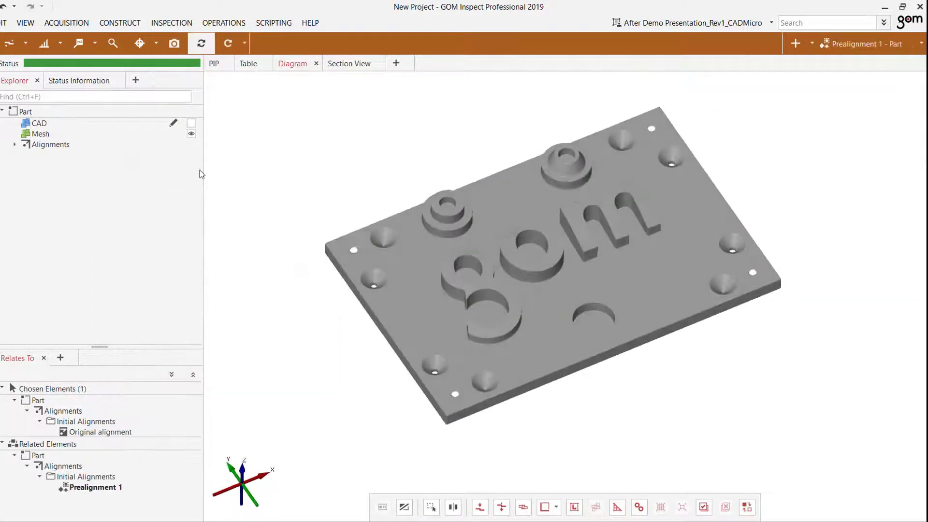
- Toggle the CAD display and examine the prealigned part from another angle
left_click(192, 122)
left_click_drag(546, 353, 573, 276)
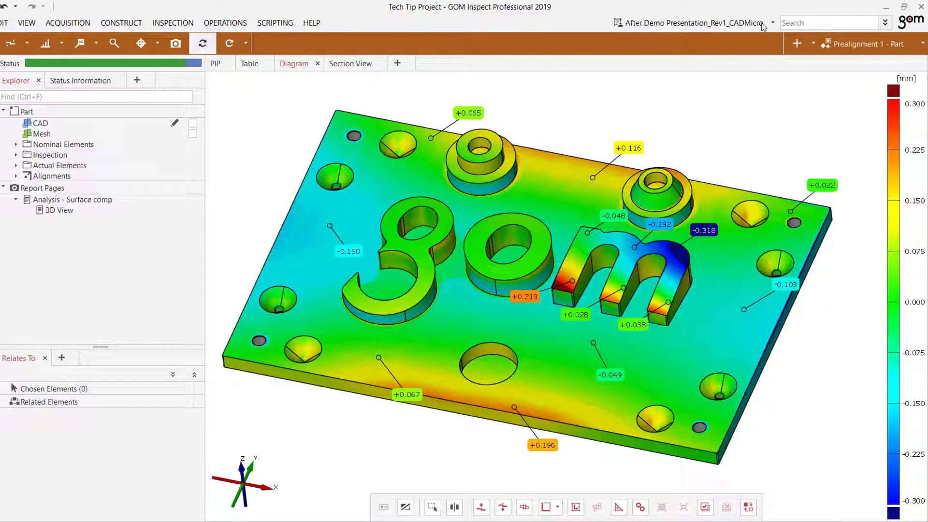
- Show the mesh in place of the surface comparison, viewed straight down onto the plate's lettered face
left_click(812, 44)
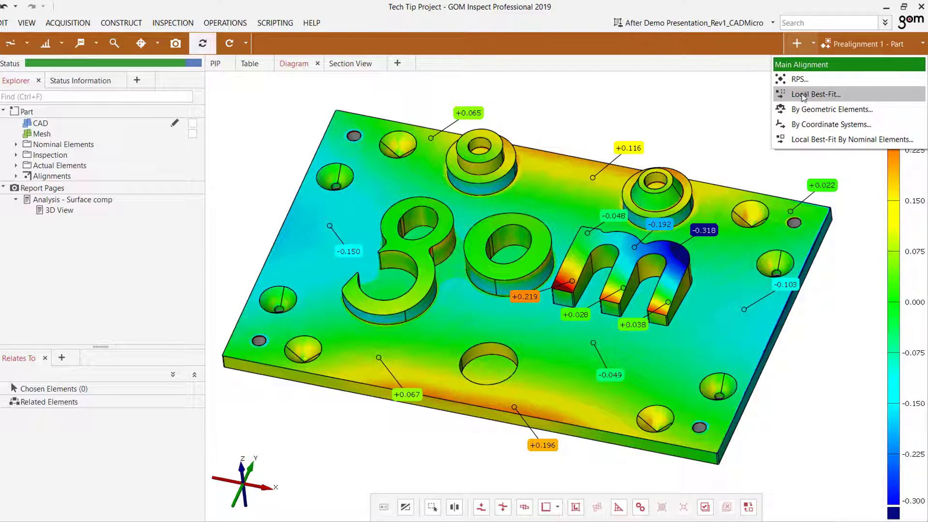
left_click(707, 95)
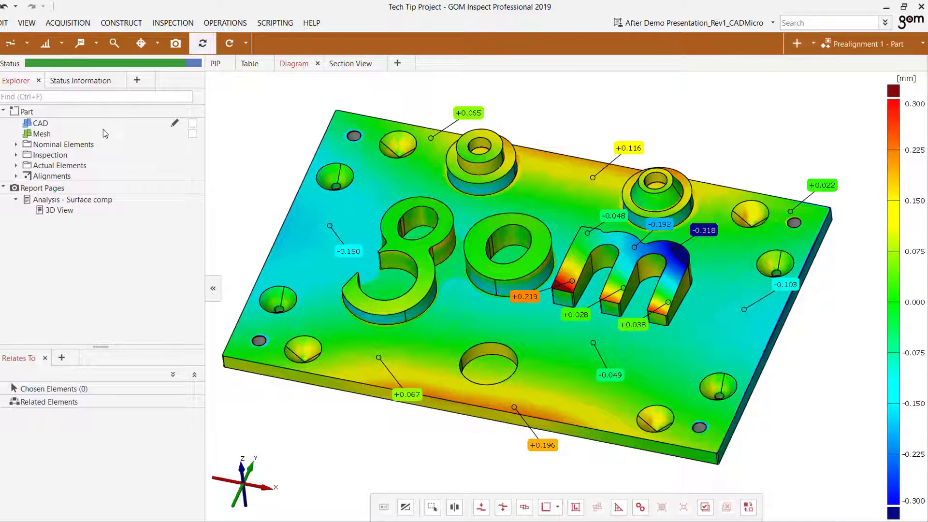
left_click(105, 134)
left_click(192, 133)
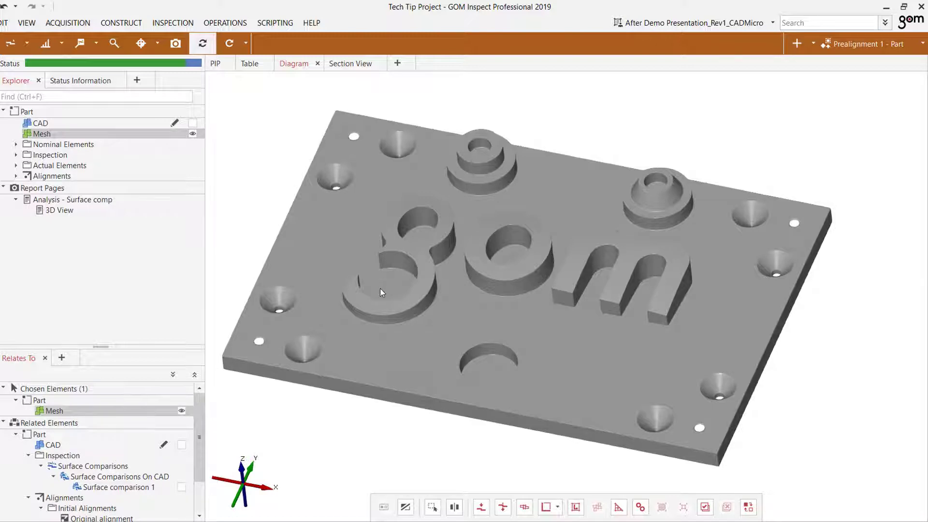
left_click(242, 466)
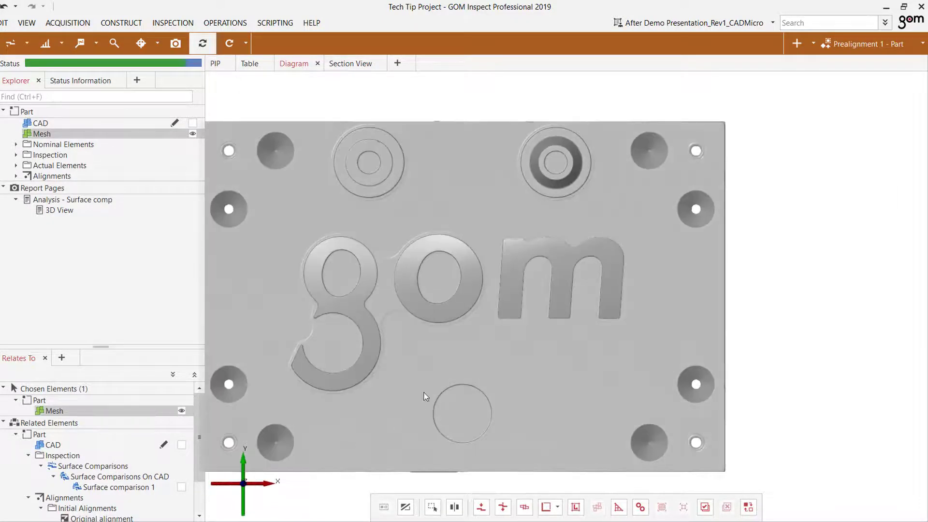
right_click_drag(425, 396, 515, 392)
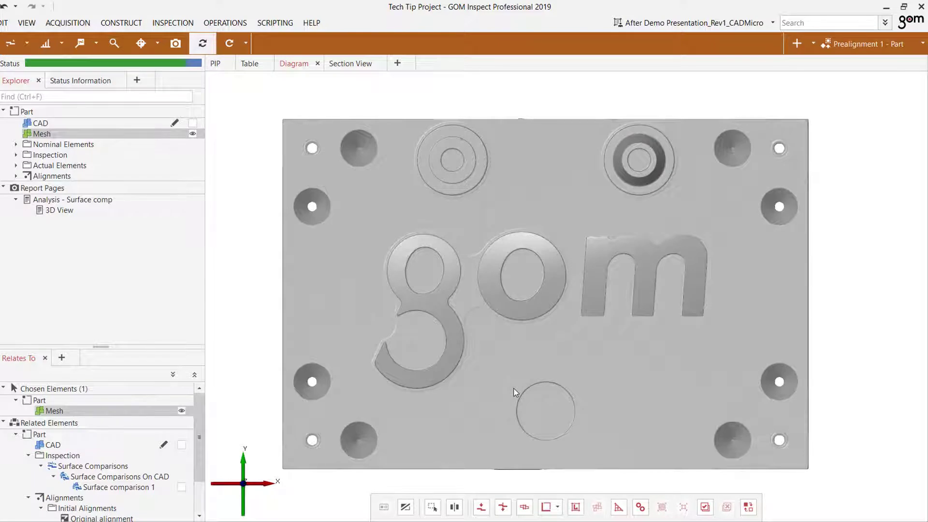
- Select the mesh through the surface with a four-cornered outline around the letter m and the plate area around it
left_click(502, 507)
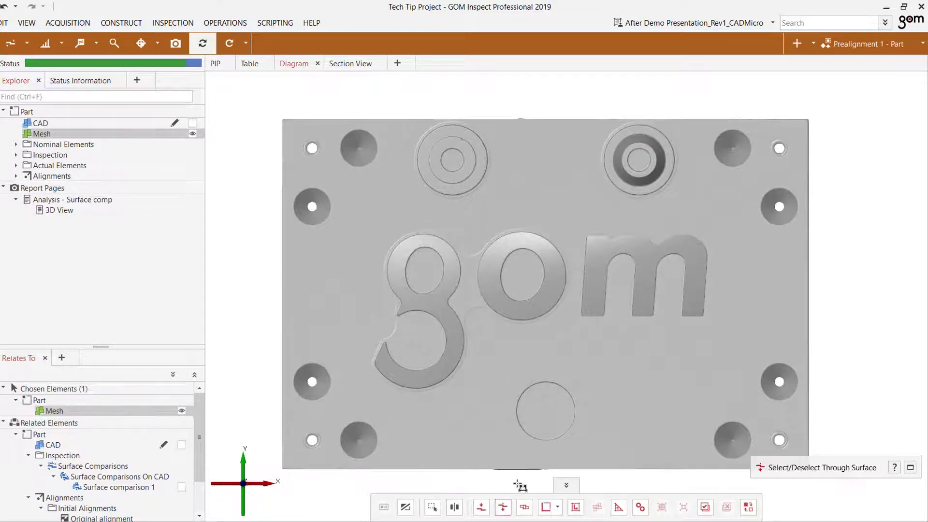
left_click(575, 224)
left_click(573, 329)
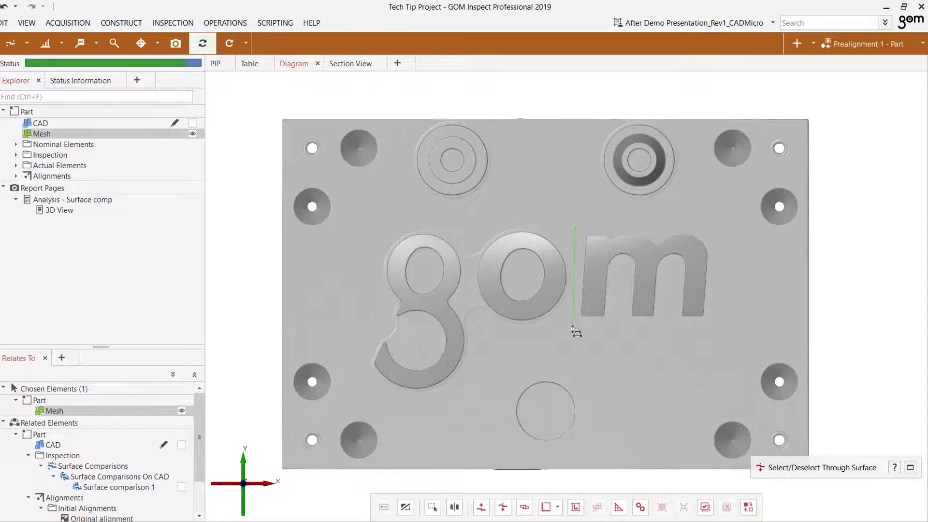
left_click(740, 327)
double_click(734, 224)
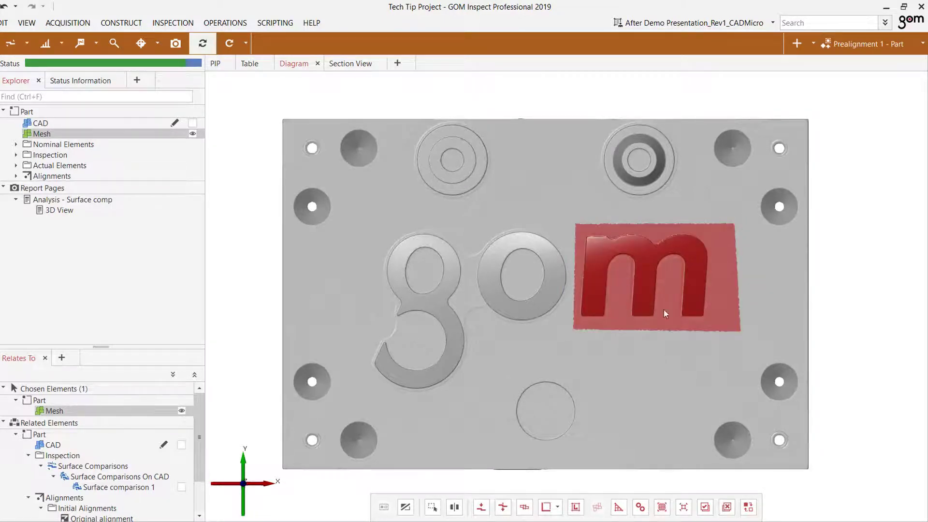
- Deselect the base plate area through the surface from the front view, keeping only the raised letter m selected
left_click(244, 507)
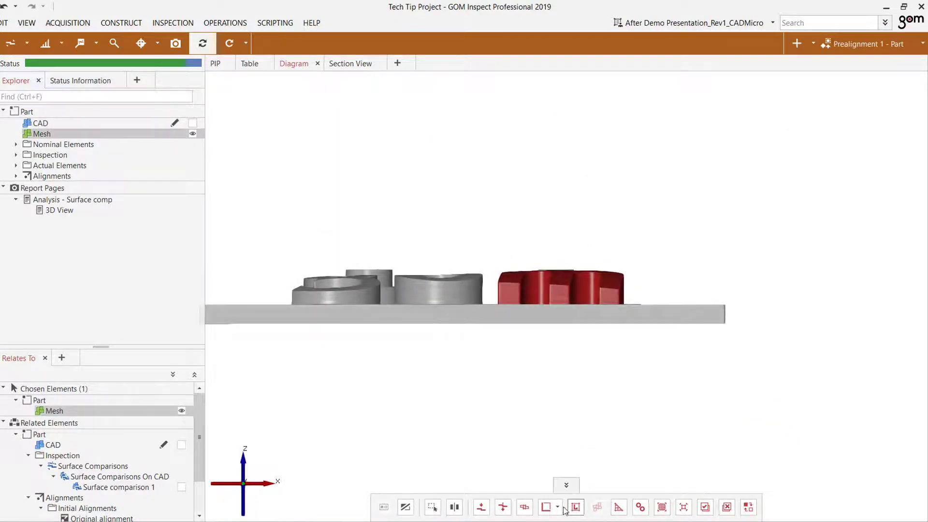
left_click(502, 507)
mouse_move(429, 303)
left_mouse_down()
mouse_move(685, 305)
mouse_move(592, 349)
mouse_move(443, 351)
mouse_move(435, 314)
left_mouse_up()
left_click_drag(560, 280, 512, 218)
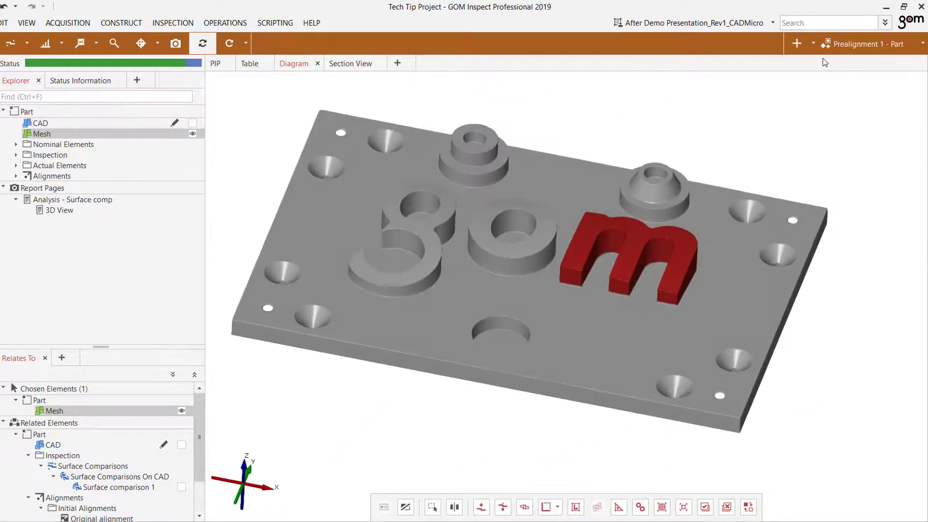
- Create a Local Best-Fit main alignment on the selected letter m, with Part as target element and a maximum distance of 2.0000 mm
left_click(797, 43)
left_click(804, 96)
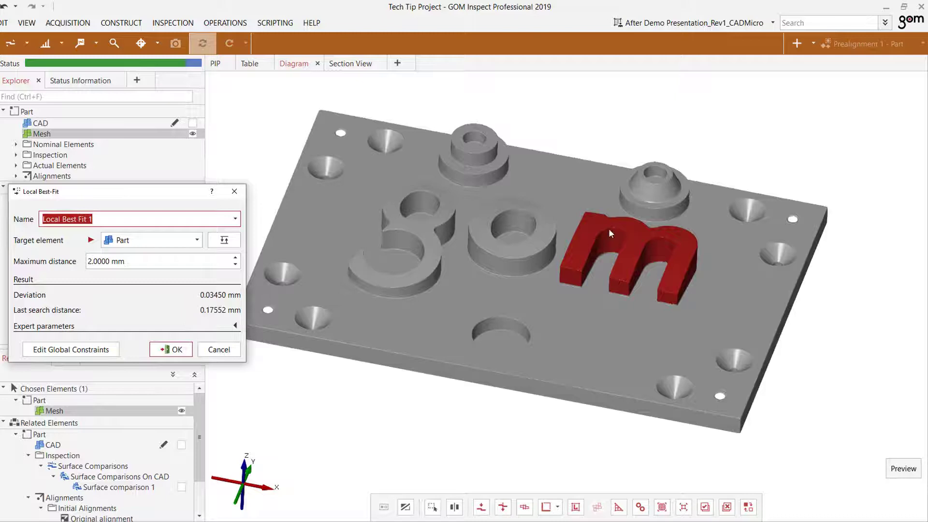
left_click(171, 349)
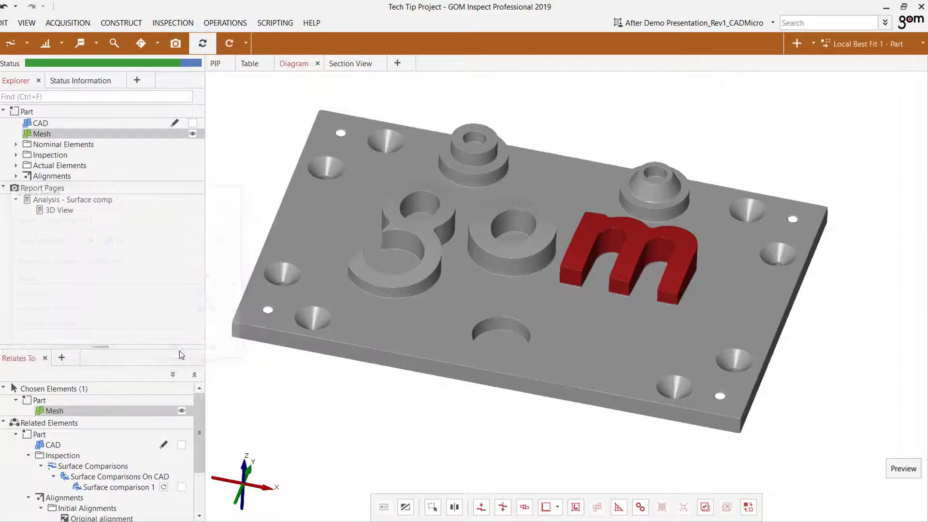
- Display Surface comparison 1 under the local best-fit alignment and examine the deviations across the plate
left_click(16, 155)
left_click_drag(73, 187, 334, 197)
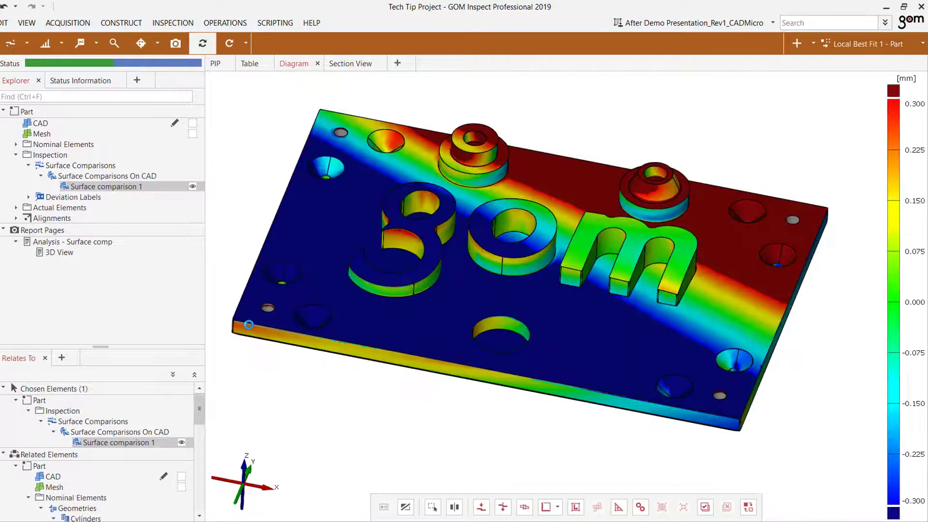
left_click_drag(408, 248, 557, 265)
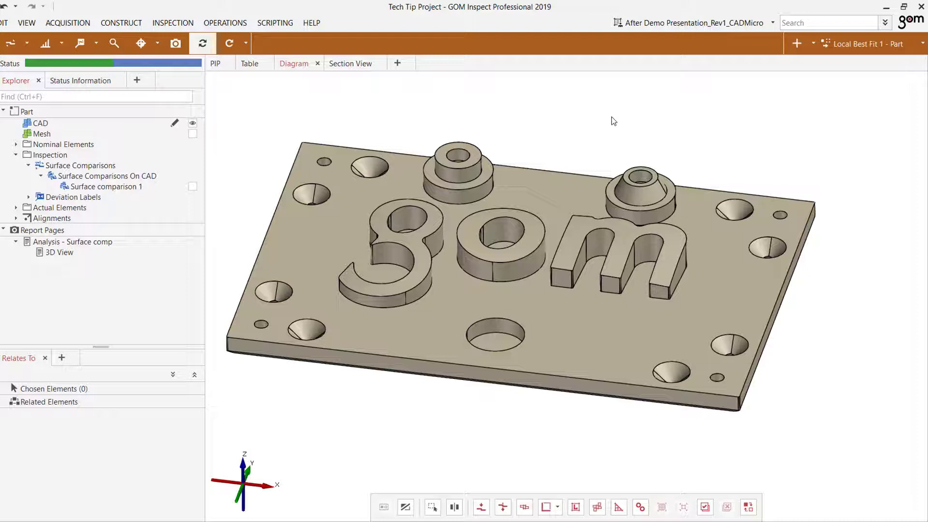
- Import the file RPS Points.gelements from the Training folder and add its surface points to the existing part
left_click_drag(488, 179, 507, 186)
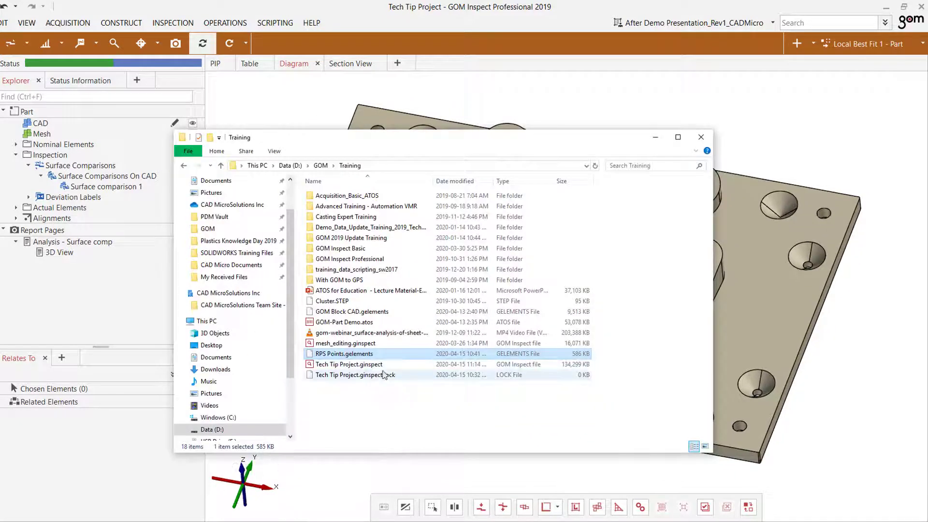
left_click_drag(380, 359, 103, 315)
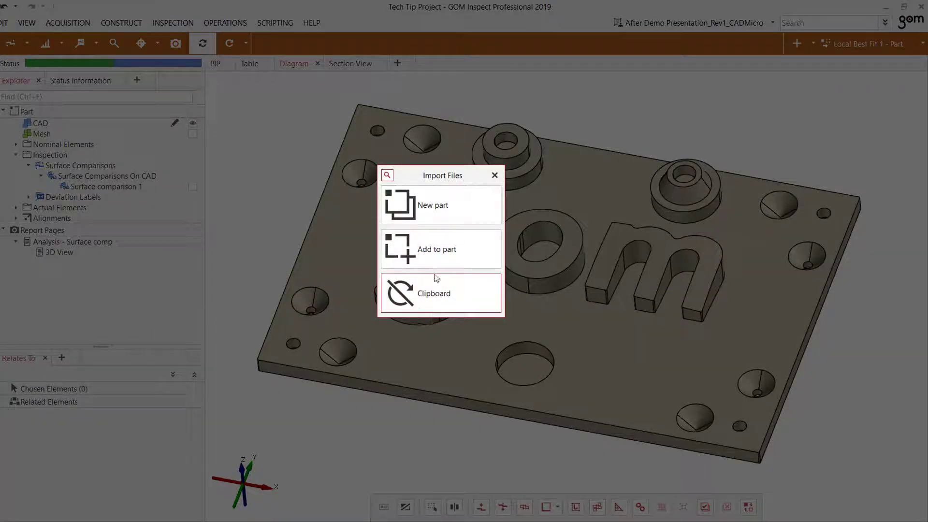
left_click(425, 250)
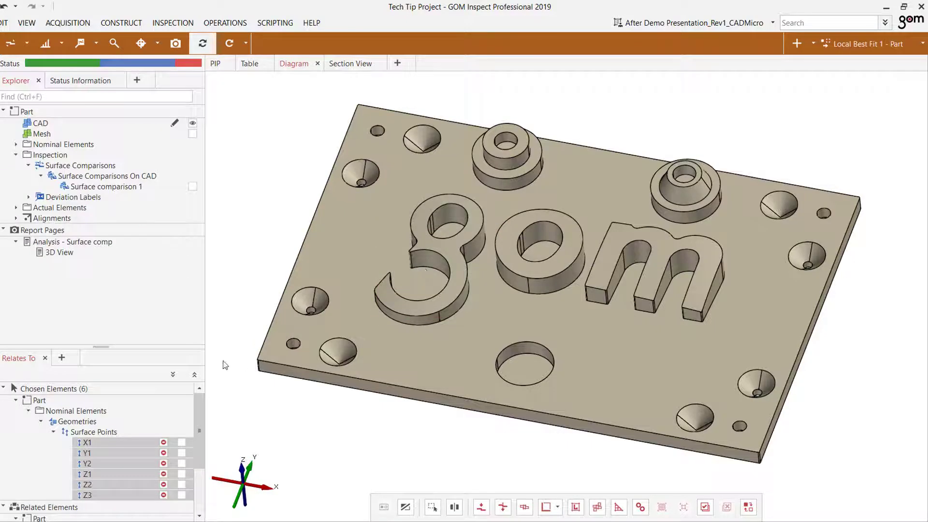
- Assign the Intersection With Mesh measuring principle to surface points X1, Y1, Y2, Z1, Z2 and Z3, with Automatic as actual element
scroll(109, 430, "down", 1)
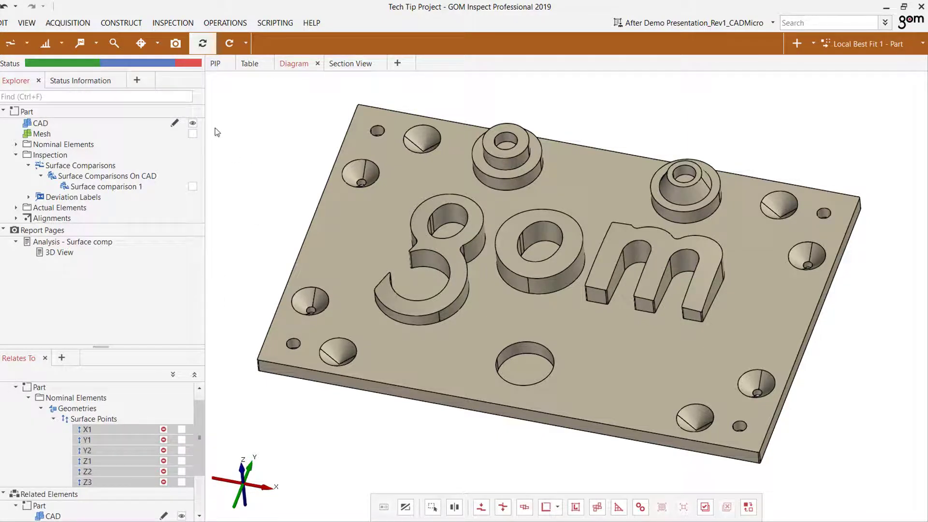
right_click(264, 158)
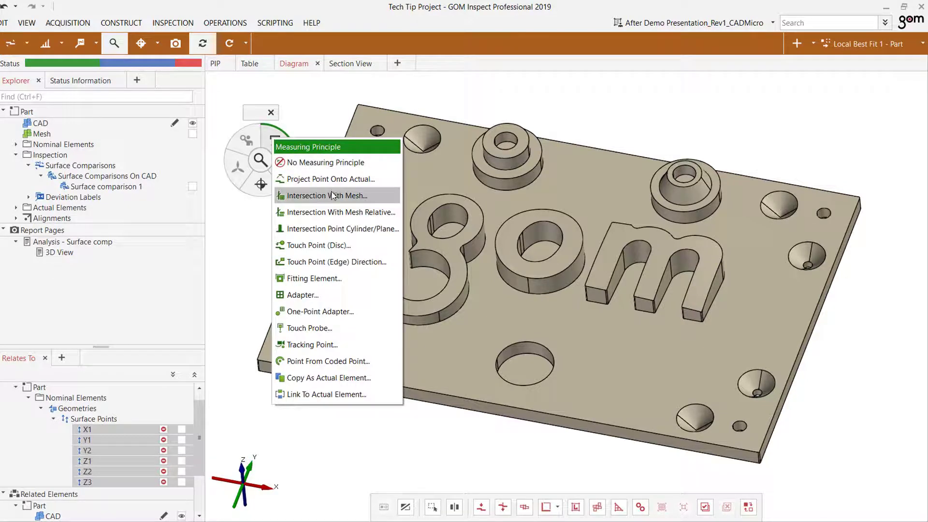
left_click(333, 194)
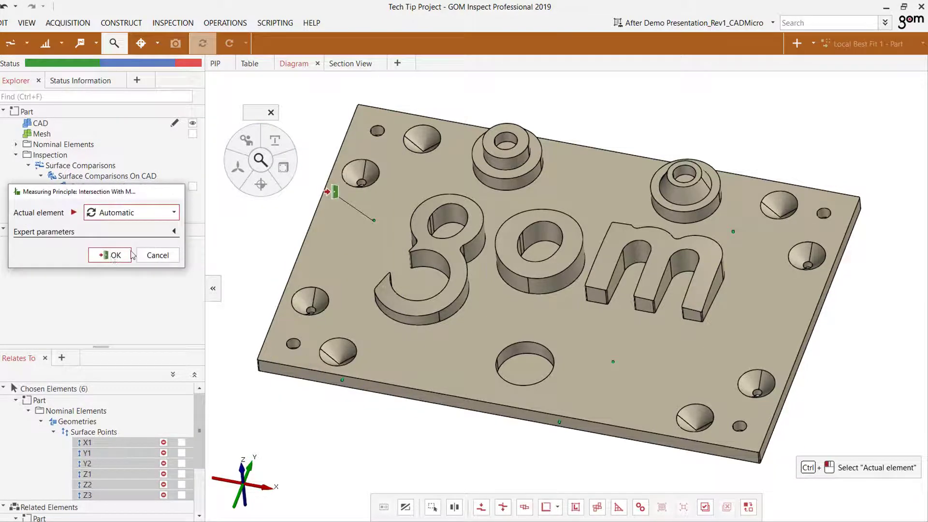
left_click(114, 255)
left_click(272, 114)
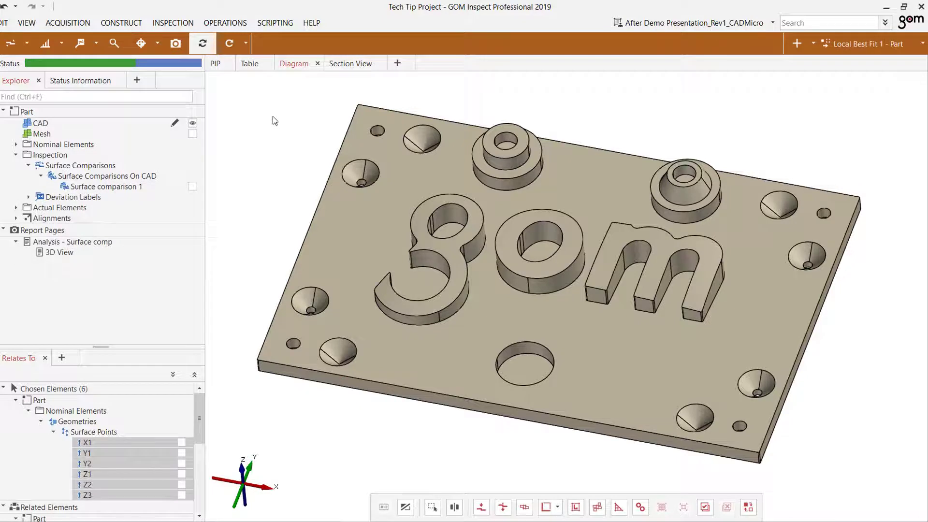
left_click_drag(284, 157, 293, 158)
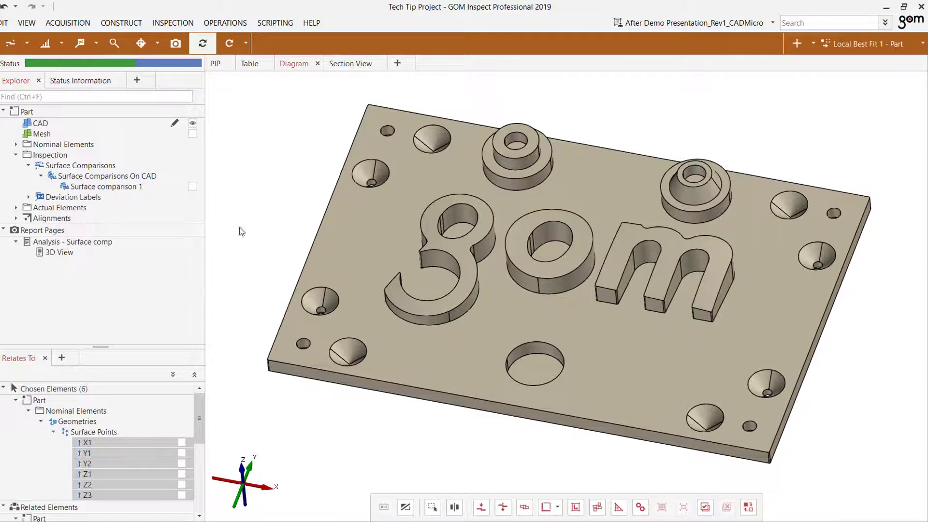
- Set up an RPS main alignment based on Prealignment 1, adding rules for X1 in X, Y1 and Y2 in Y, and Z1 to Z3 in Z
left_click(94, 432)
left_click(813, 44)
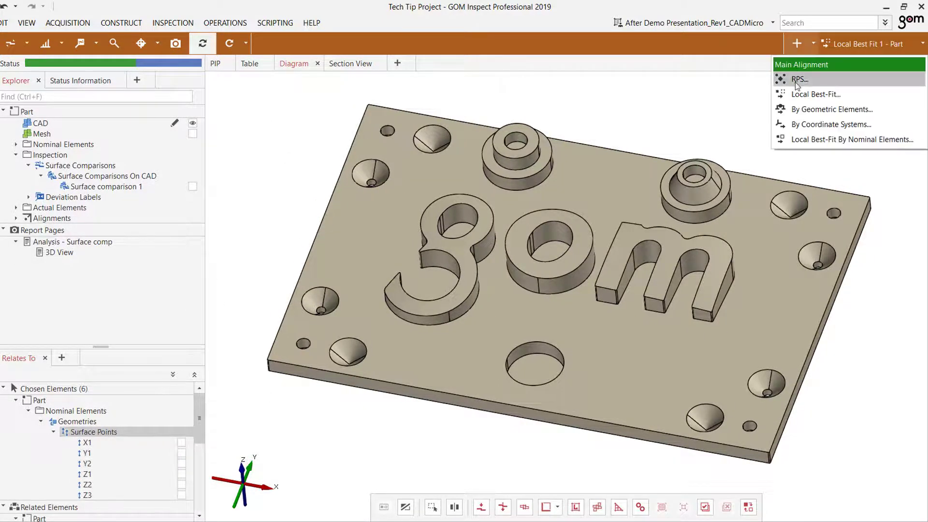
left_click(815, 80)
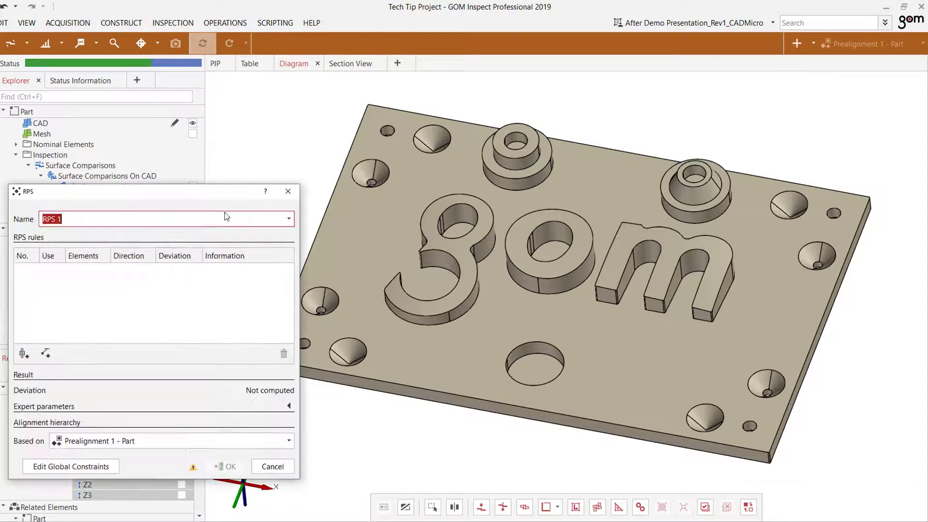
left_click_drag(193, 194, 397, 134)
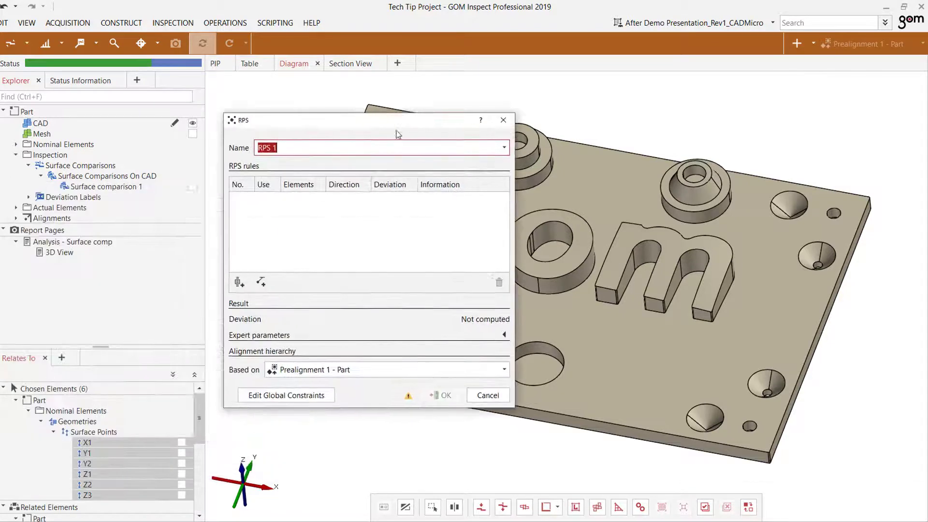
left_click(238, 282)
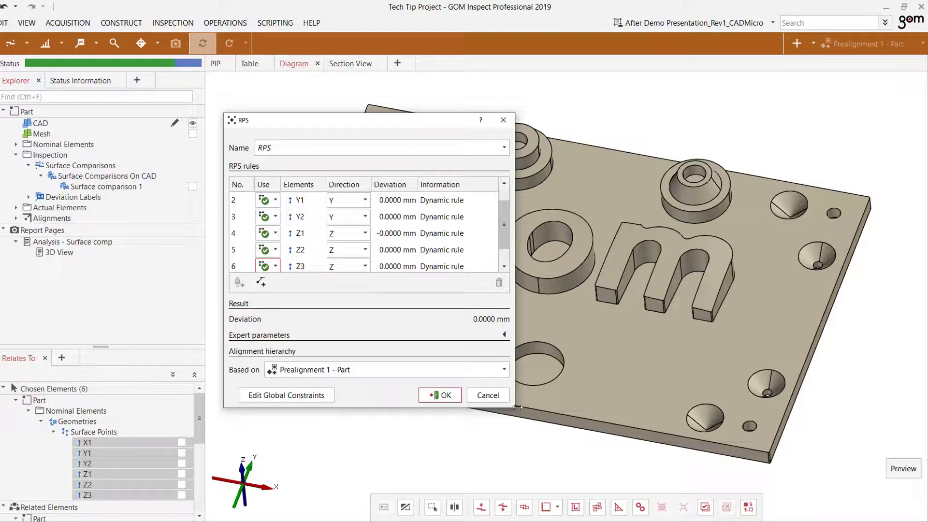
left_click_drag(515, 410, 633, 453)
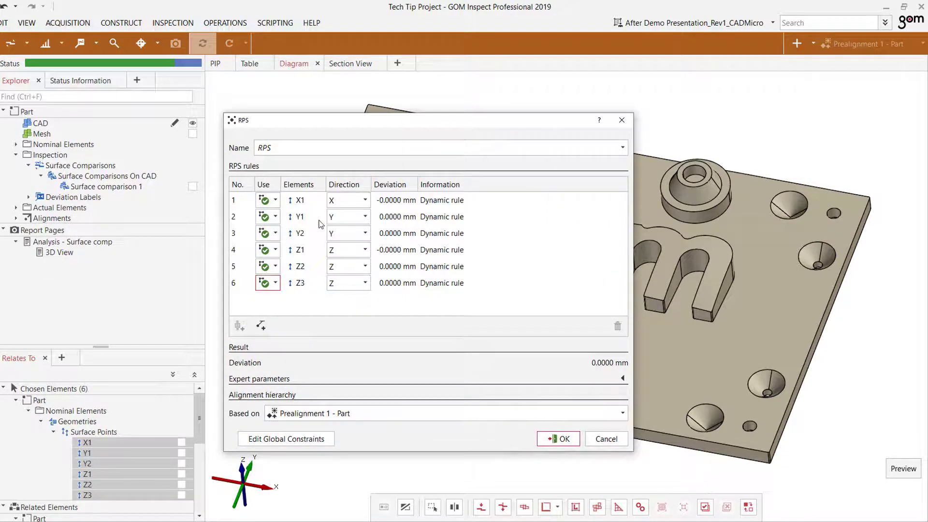
left_click_drag(373, 119, 411, 121)
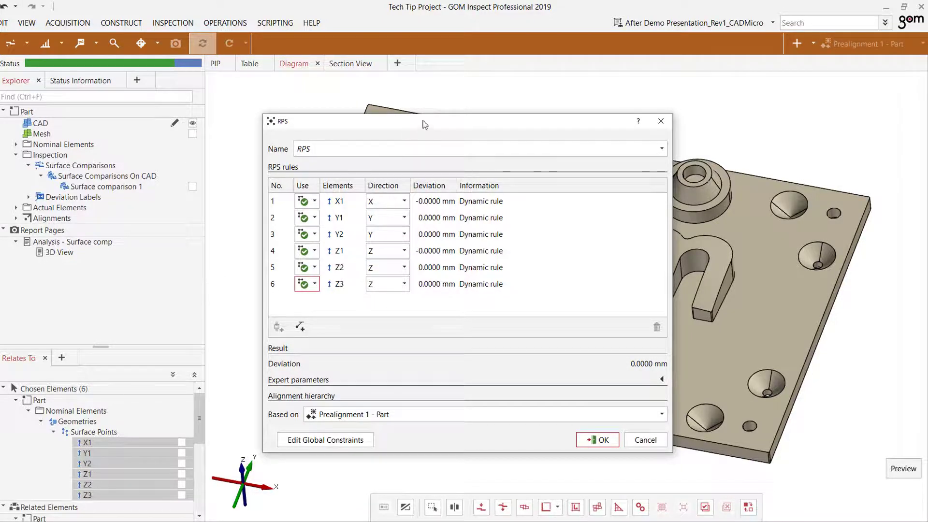
- Show all six RPS surface points on the CAD plate and create the RPS alignment
left_click_drag(424, 121, 281, 89)
left_click_drag(181, 442, 181, 494)
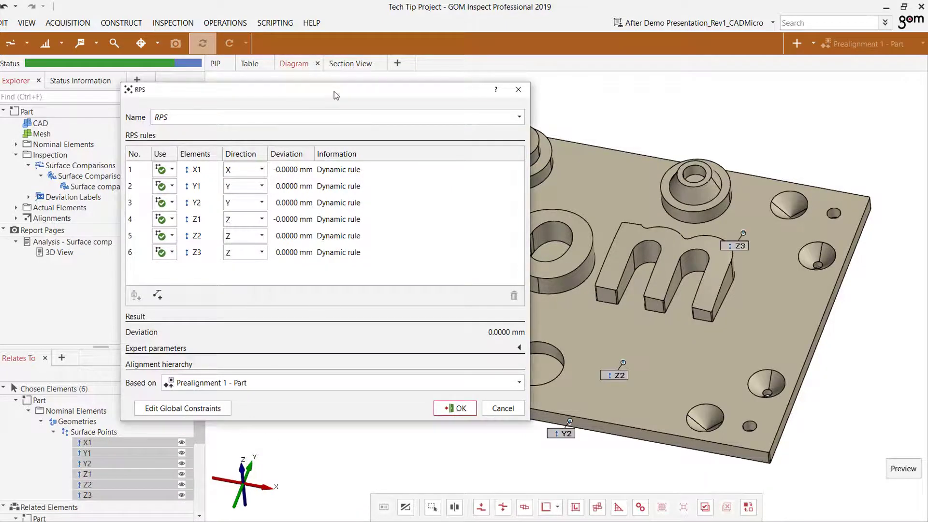
left_click_drag(270, 90, 319, 427)
left_click_drag(315, 426, 308, 79)
left_click(427, 405)
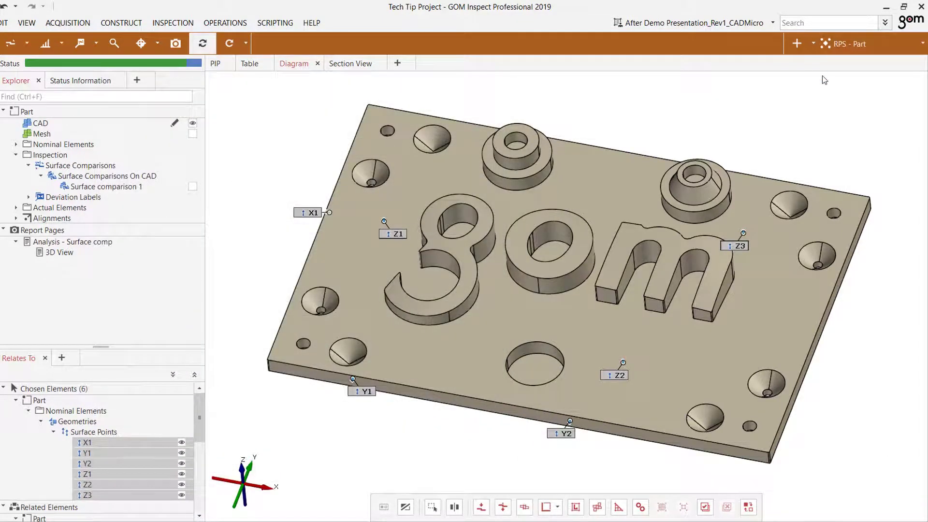
- Display Surface comparison 1 under the RPS alignment and examine the deviations across the plate
left_click(850, 44)
left_click(711, 99)
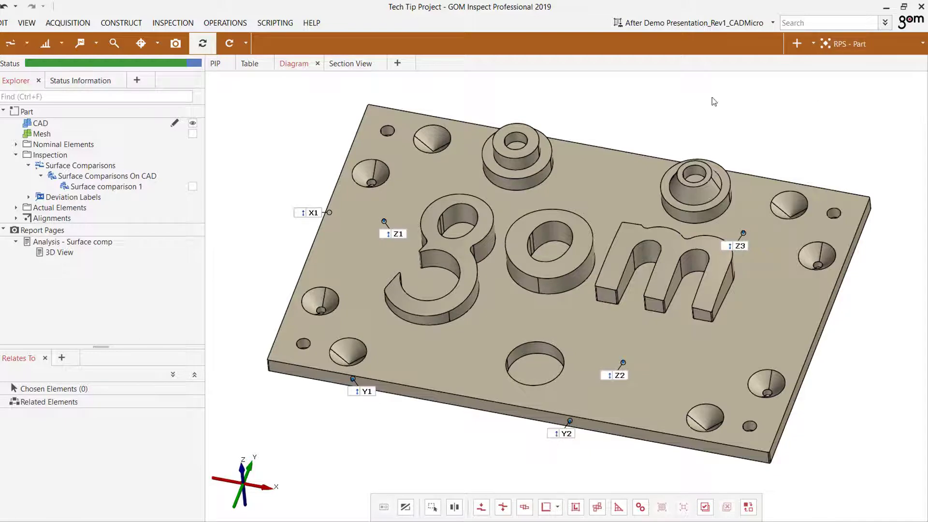
left_click_drag(130, 187, 423, 217)
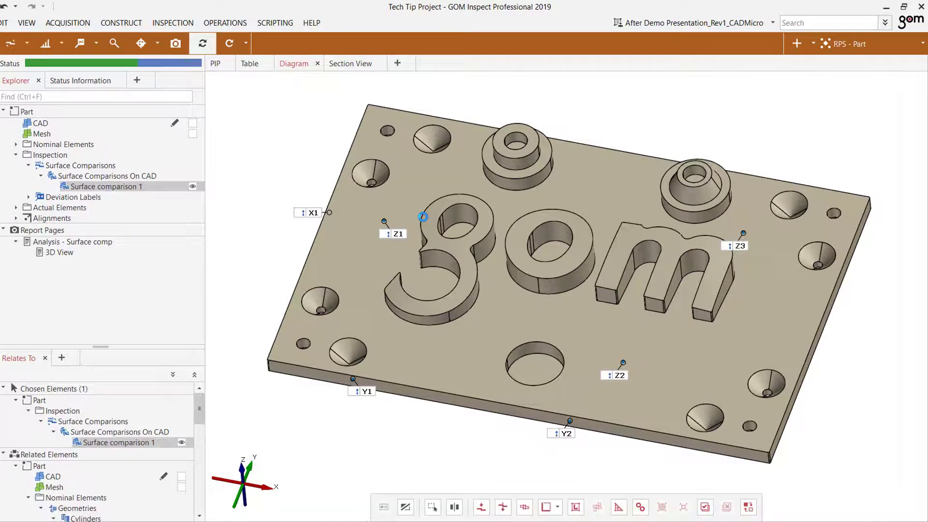
left_click_drag(426, 215, 486, 301)
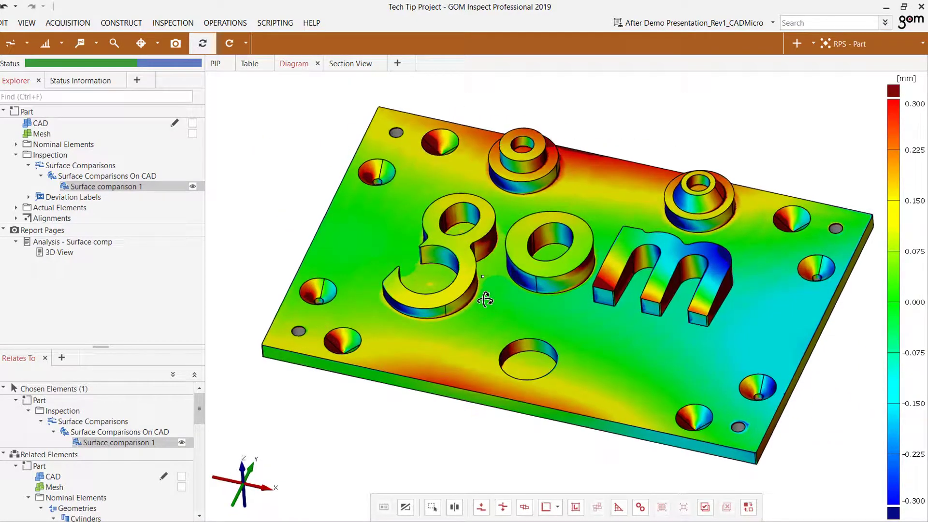